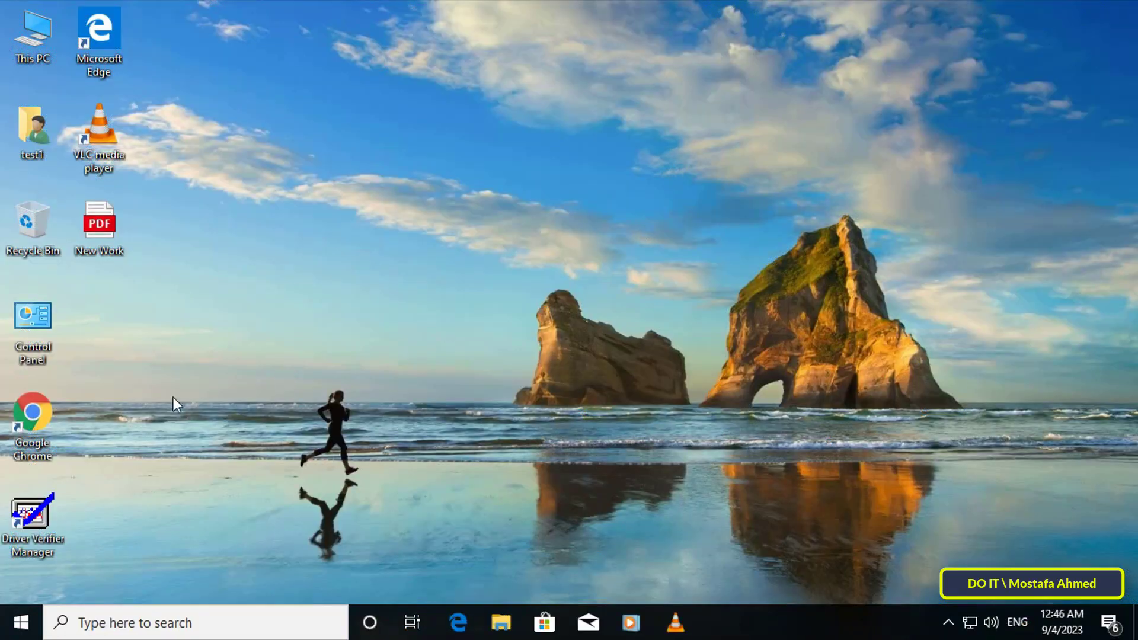
Launch Google Chrome and load facebook.com to confirm it currently opens
{"action": "double_click", "coordinate": [45, 415]}
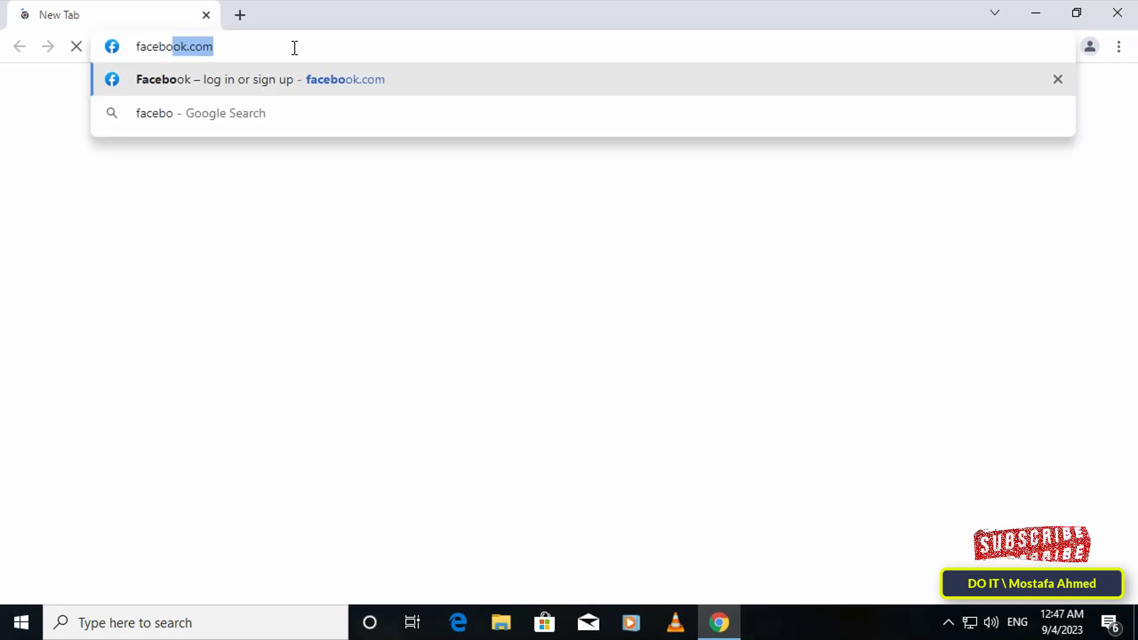
{"action": "key", "text": "Return"}
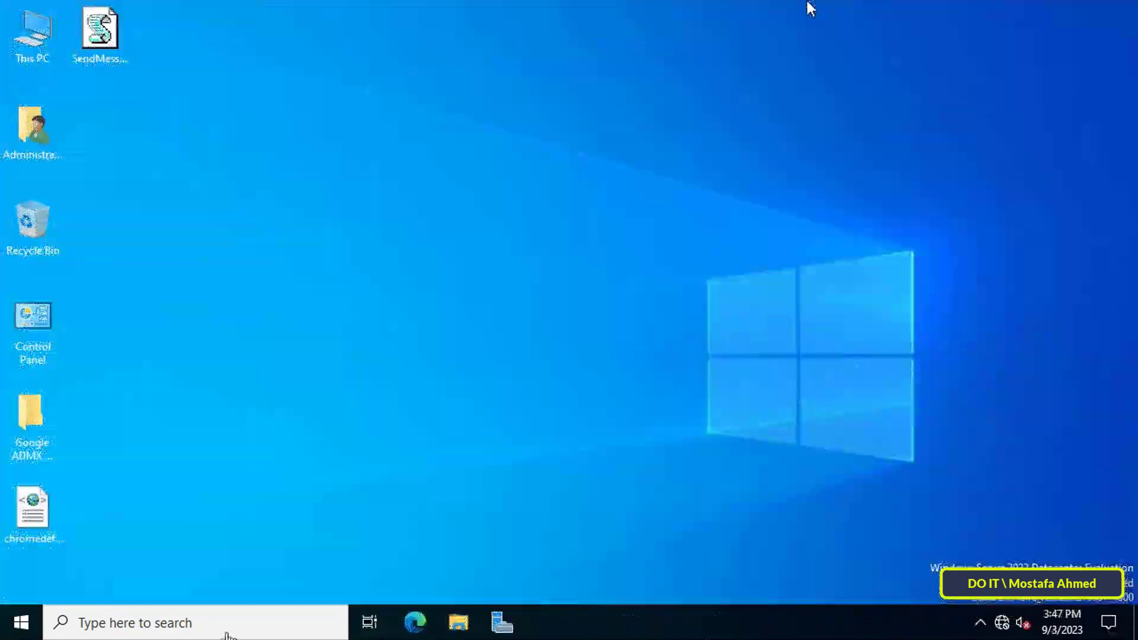
Open DNS Manager maximized with a wider tree pane, showing SERVER2022's Forward Lookup Zones
{"action": "left_click", "coordinate": [231, 623]}
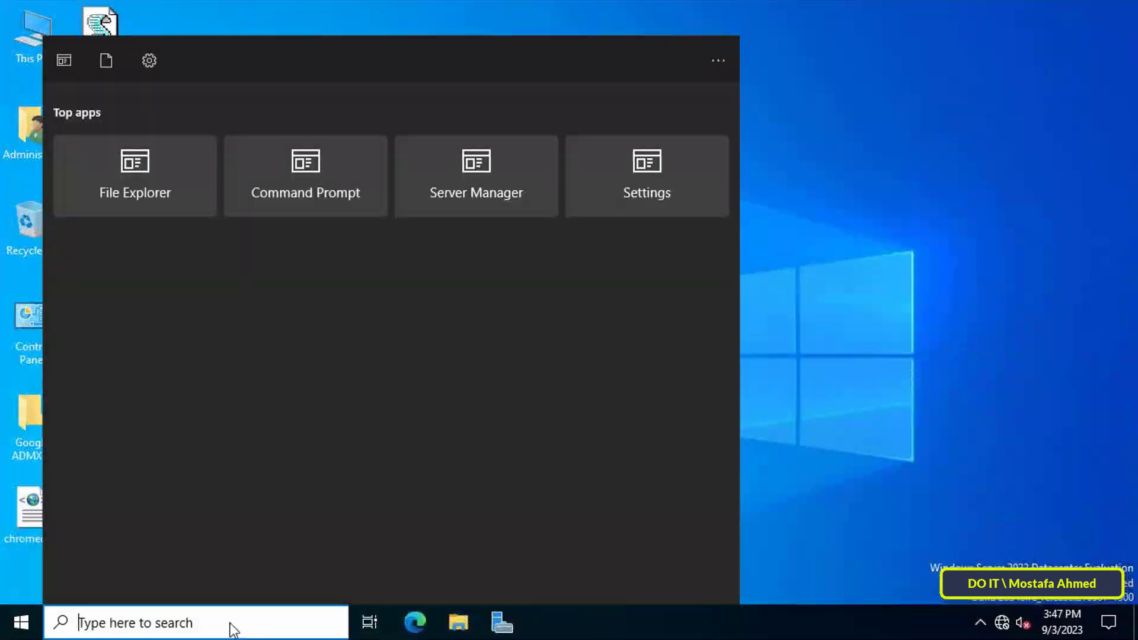
{"action": "type", "text": "dns"}
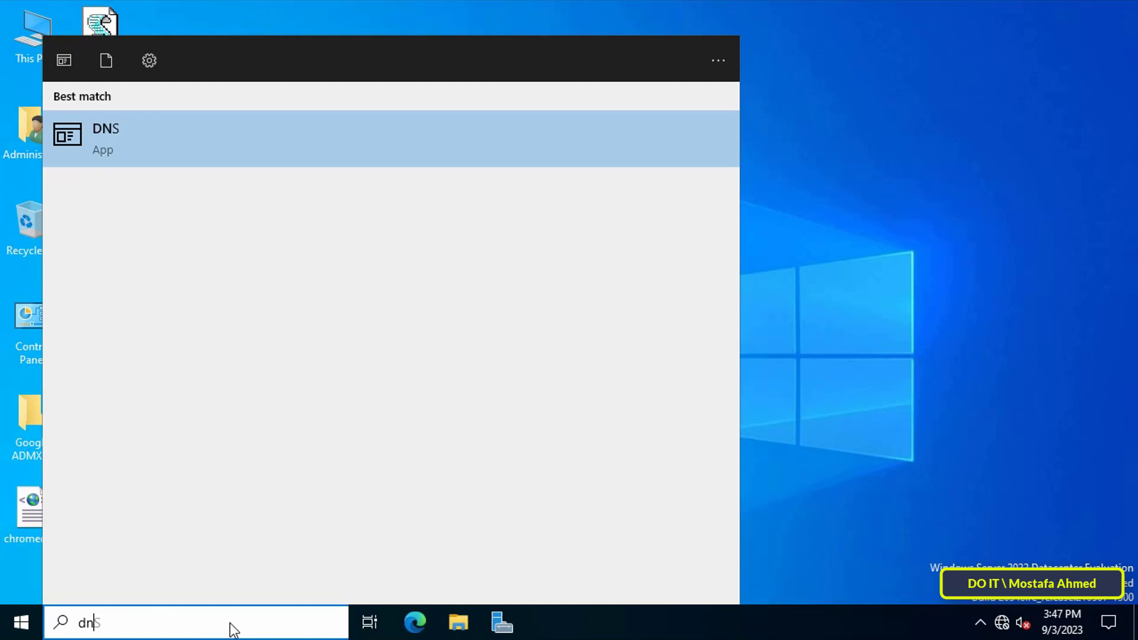
{"action": "left_click", "coordinate": [214, 146]}
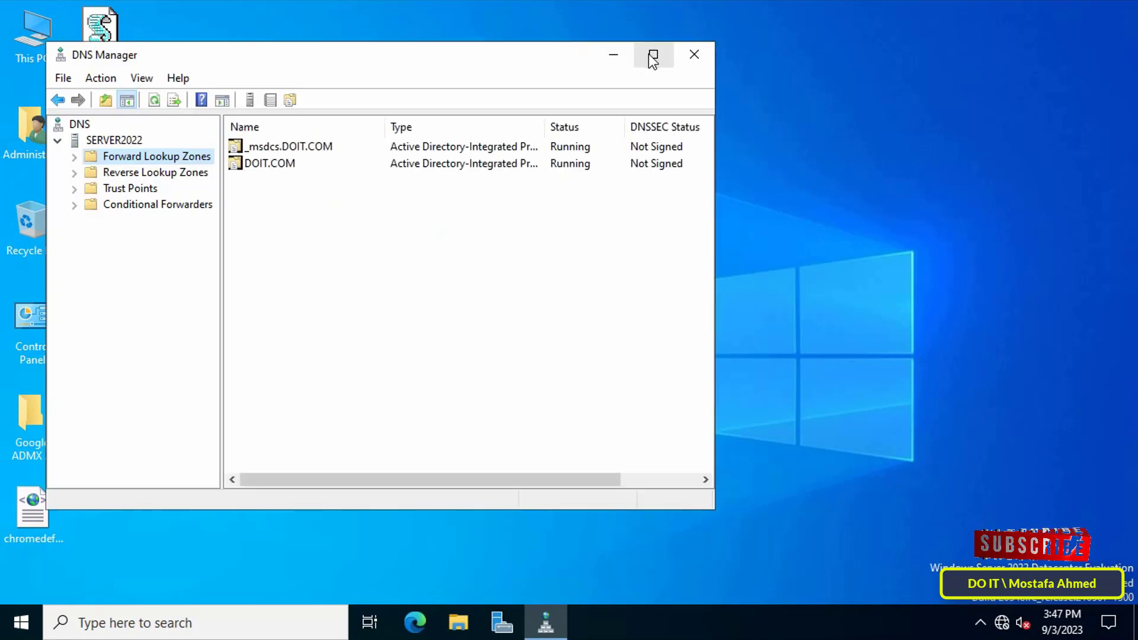
{"action": "left_click", "coordinate": [652, 56]}
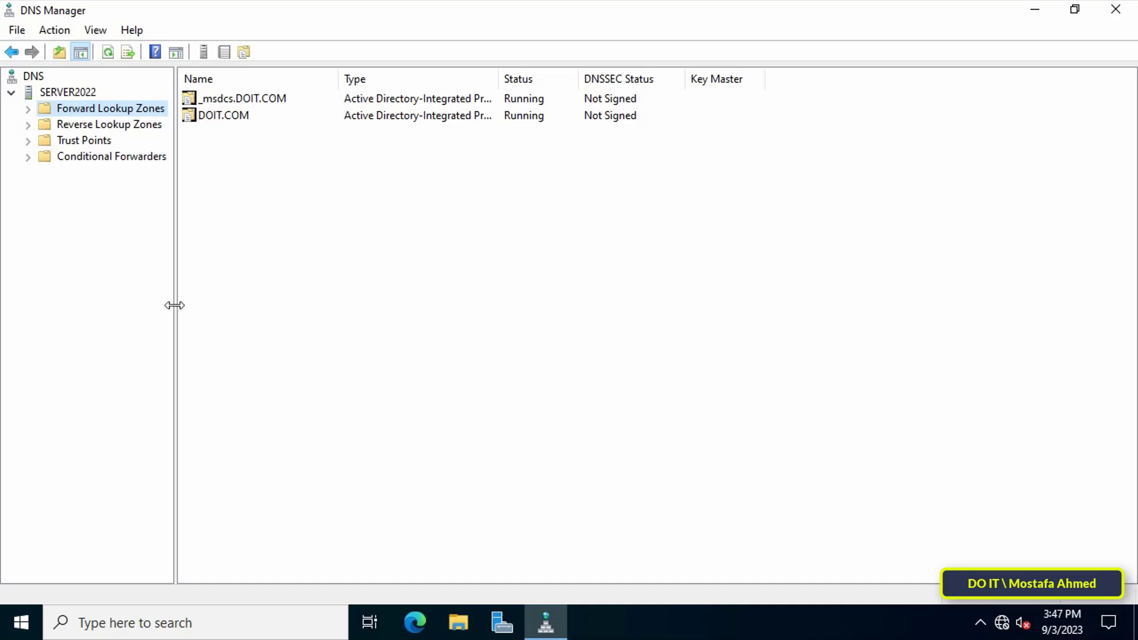
{"action": "left_click_drag", "start_coordinate": [175, 305], "coordinate": [208, 304]}
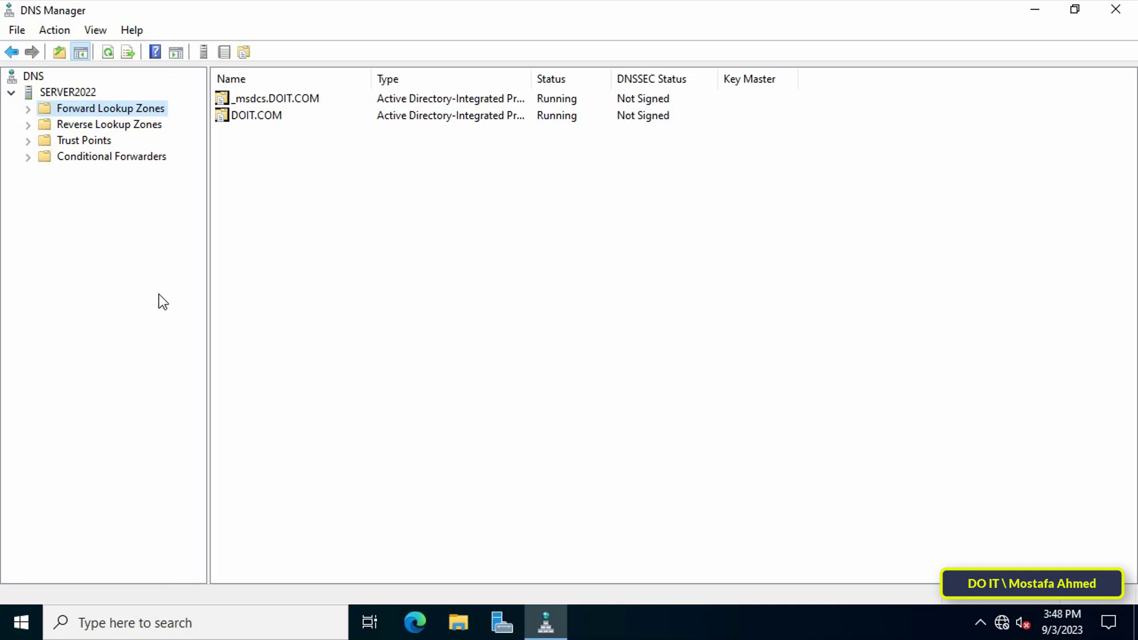
{"action": "left_click", "coordinate": [27, 92]}
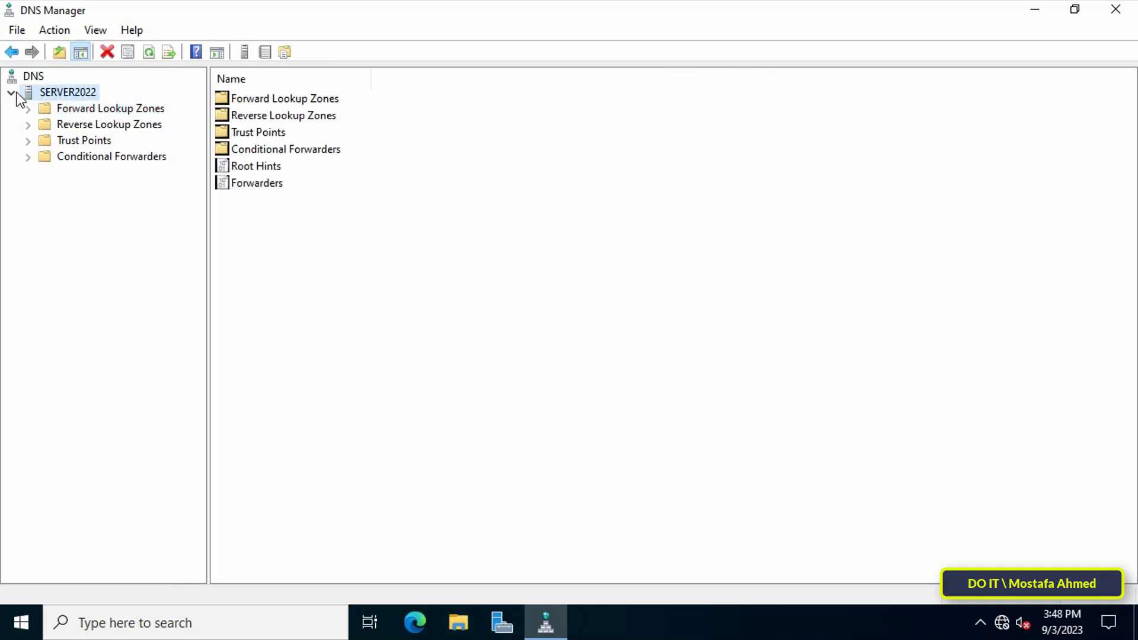
{"action": "left_click", "coordinate": [72, 108]}
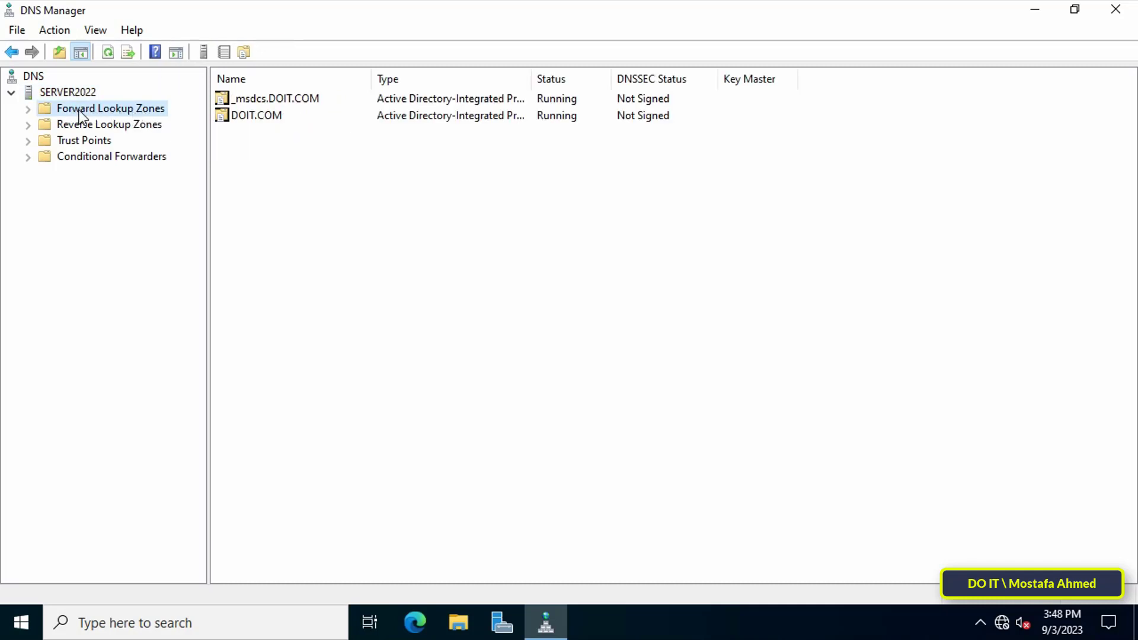
Create primary zone facebook.com, replicated to domain DNS servers, with dynamic updates disallowed
{"action": "right_click", "coordinate": [142, 112]}
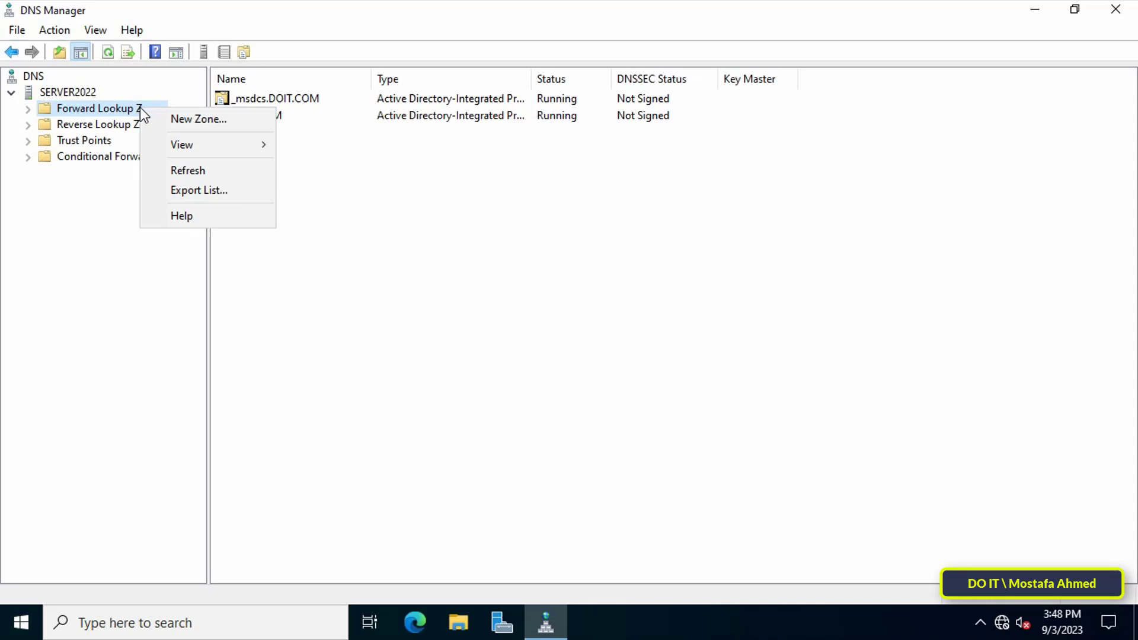
{"action": "left_click", "coordinate": [268, 124]}
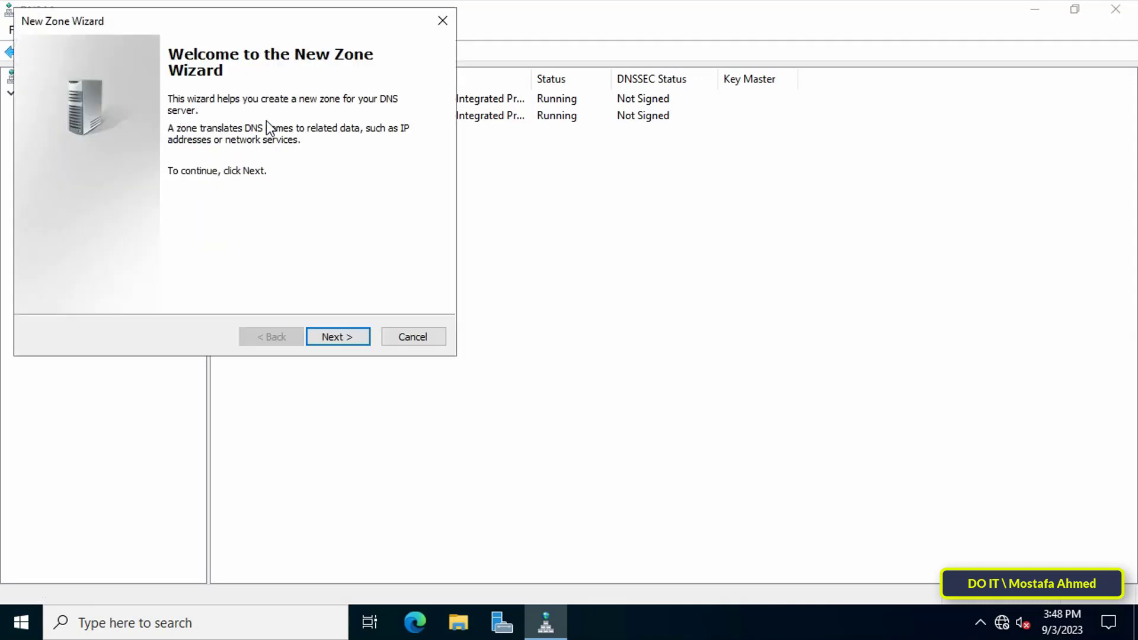
{"action": "left_click", "coordinate": [351, 339]}
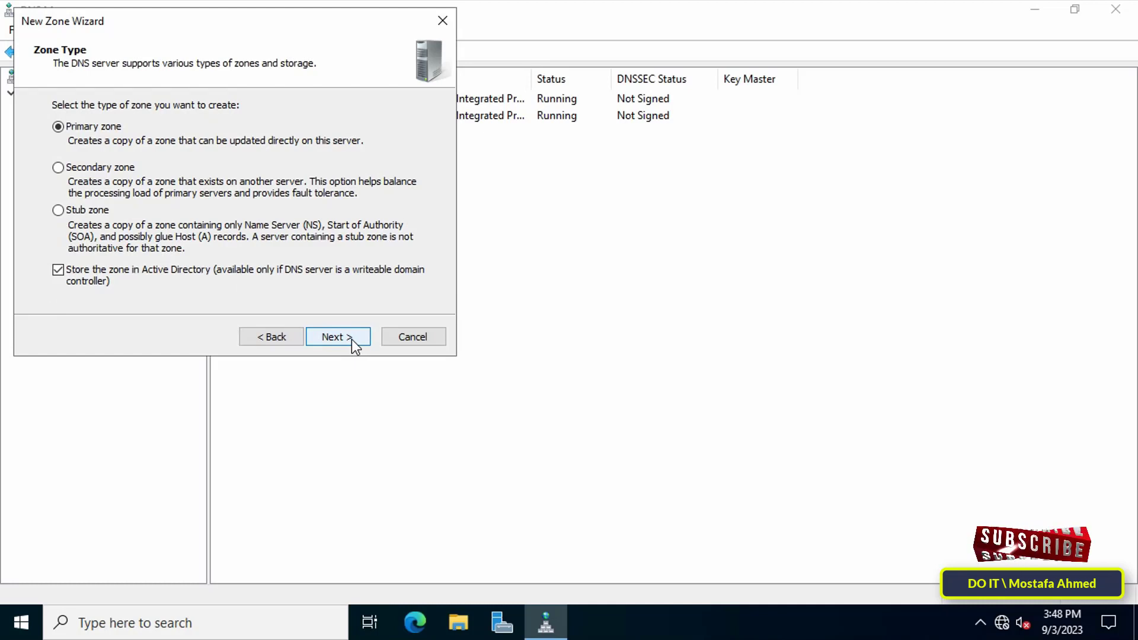
{"action": "left_click", "coordinate": [351, 339]}
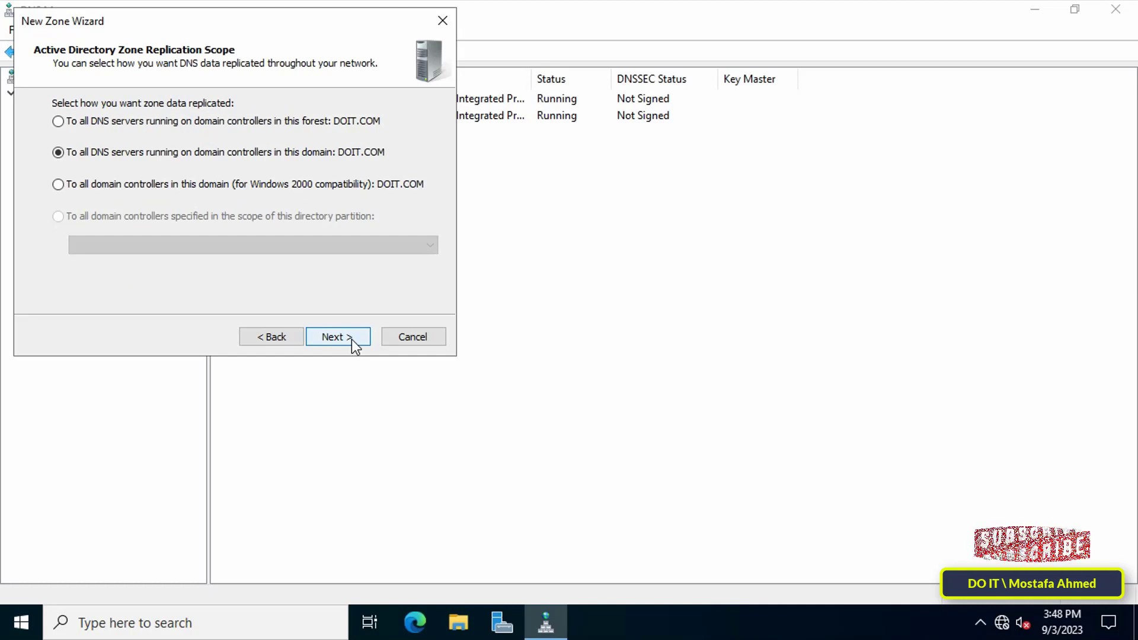
{"action": "left_click", "coordinate": [351, 339]}
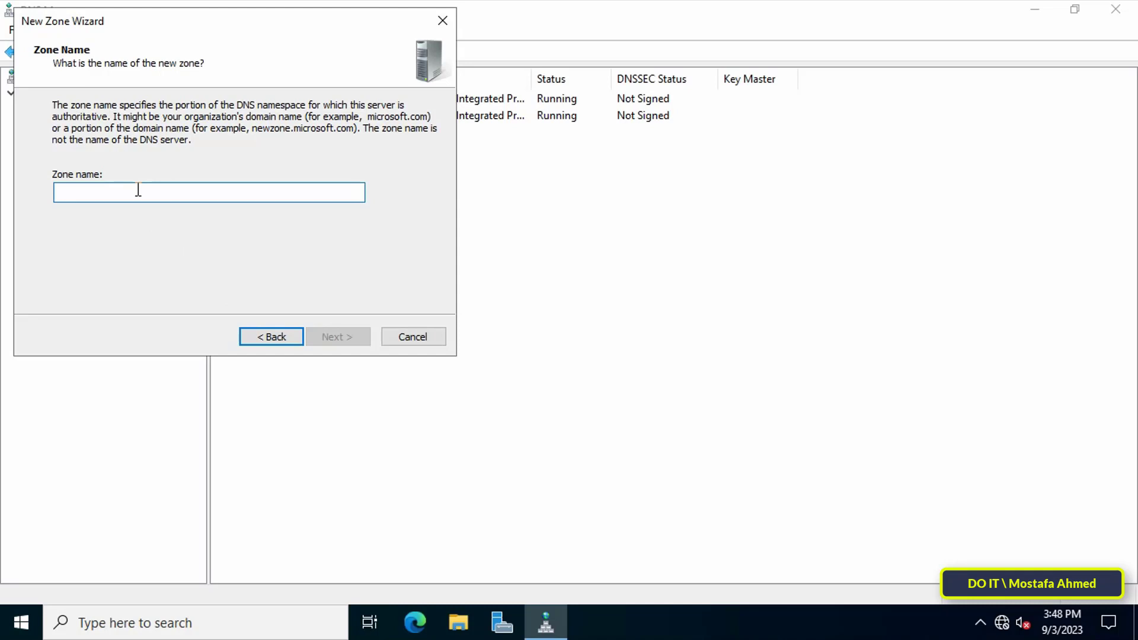
{"action": "type", "text": "faceb"}
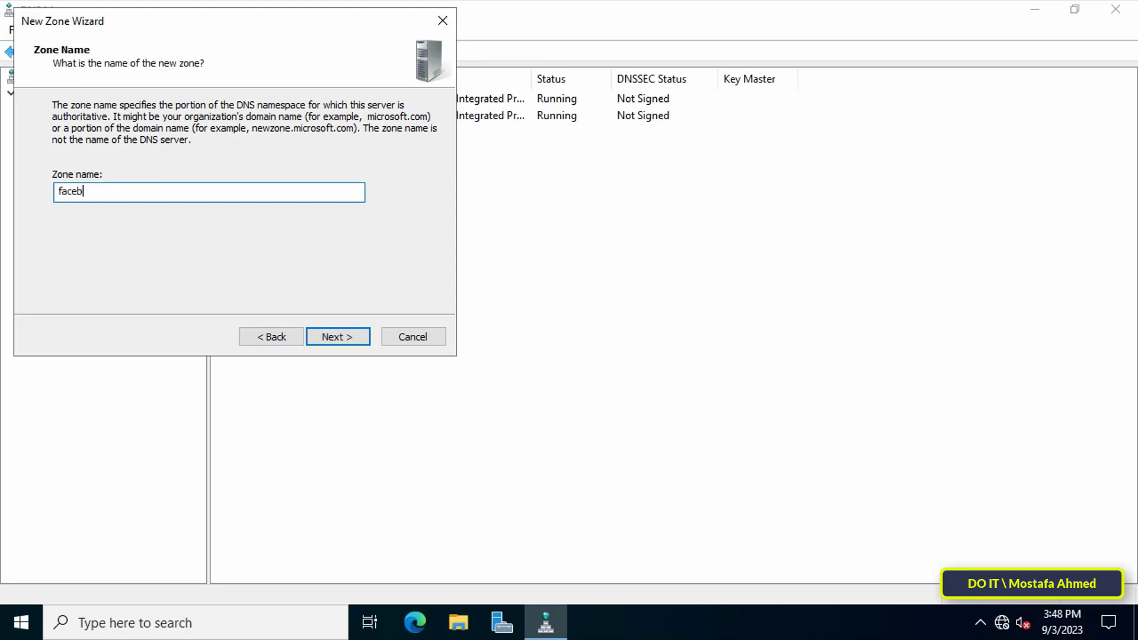
{"action": "type", "text": "ook.com"}
{"action": "left_click", "coordinate": [350, 339]}
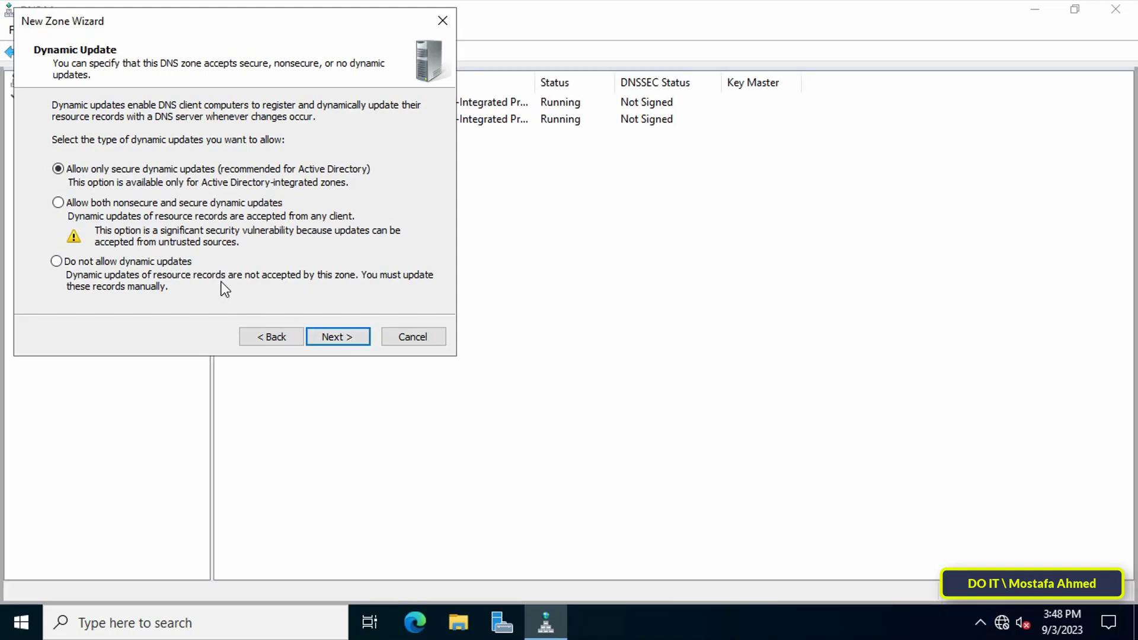
{"action": "left_click", "coordinate": [185, 266]}
{"action": "left_click", "coordinate": [320, 335]}
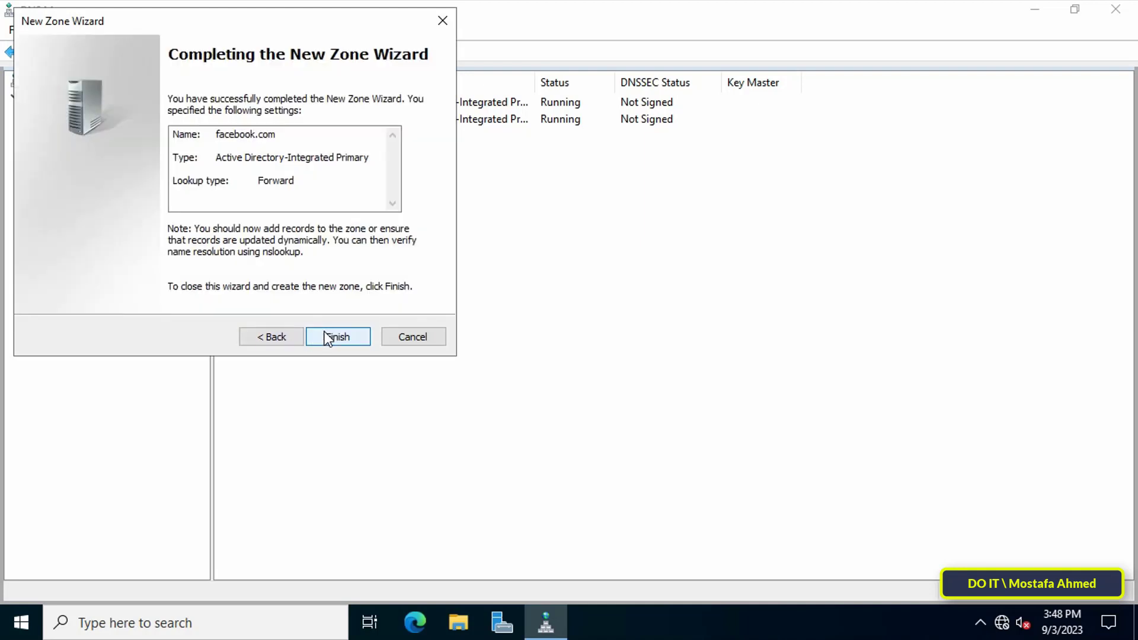
{"action": "left_click", "coordinate": [329, 336]}
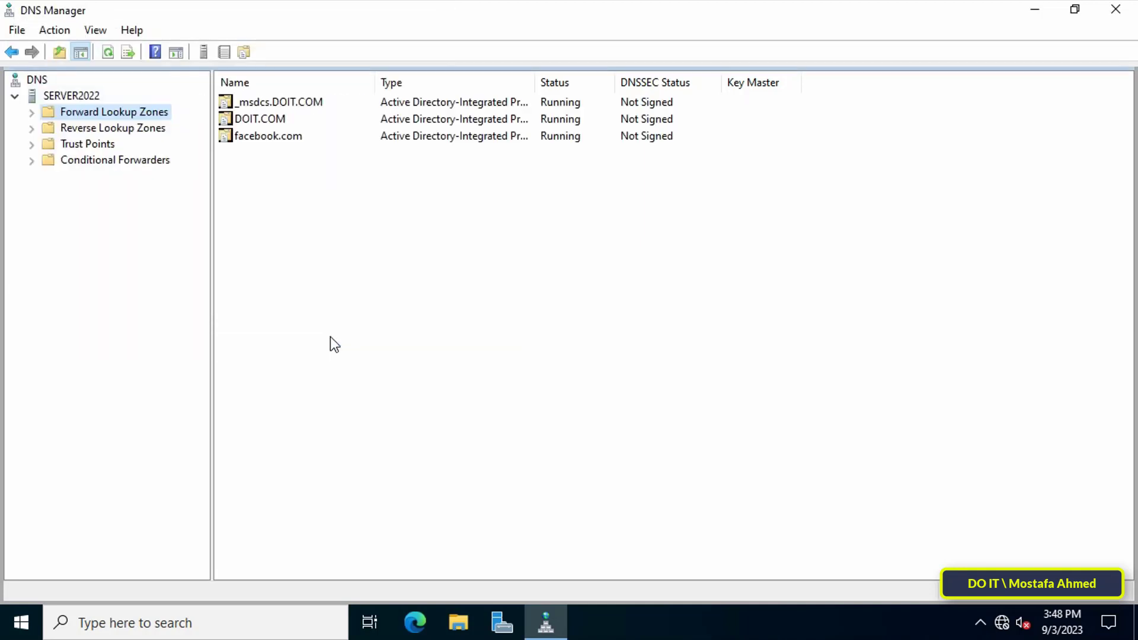
Add a blank-name Host (A) record pointing to 0.0.0.0 in the facebook.com zone
{"action": "left_click", "coordinate": [281, 141]}
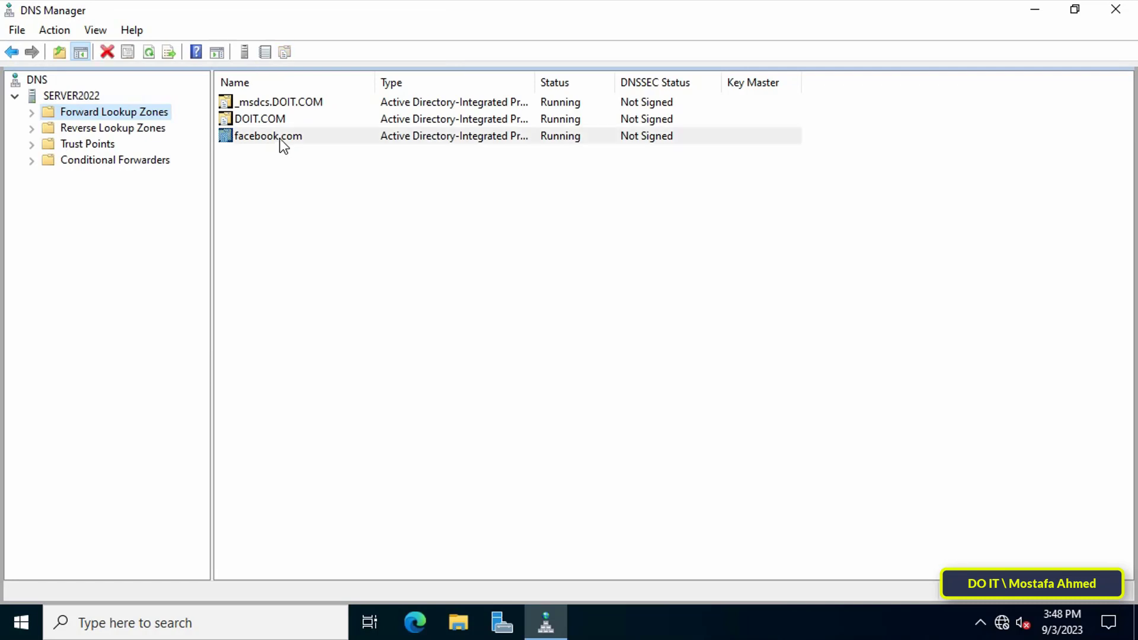
{"action": "left_click", "coordinate": [281, 141]}
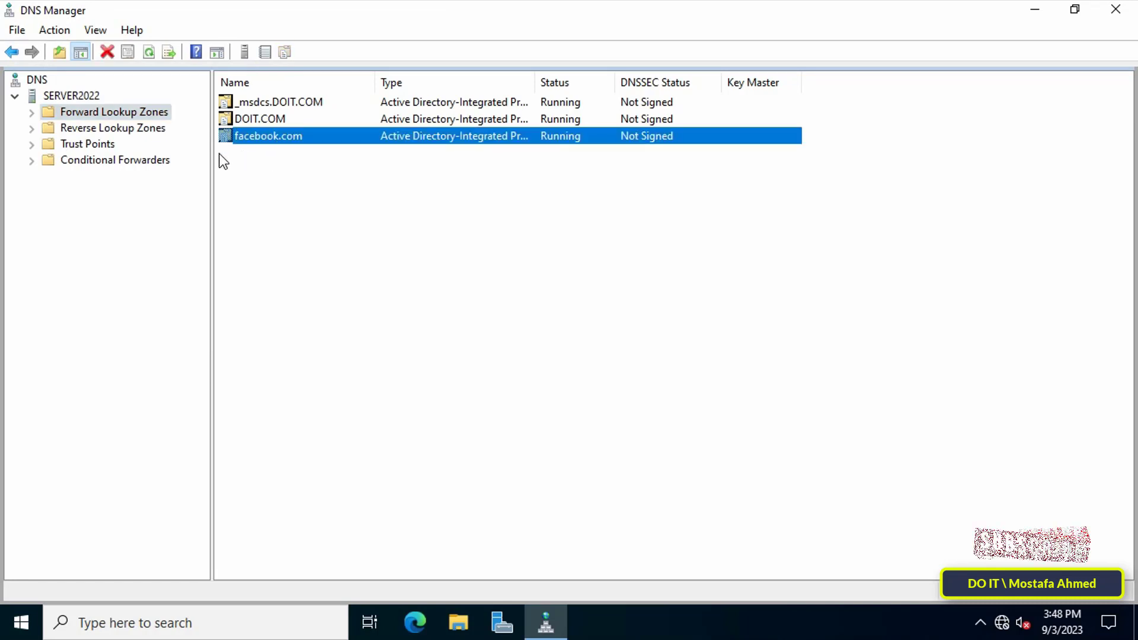
{"action": "double_click", "coordinate": [293, 137]}
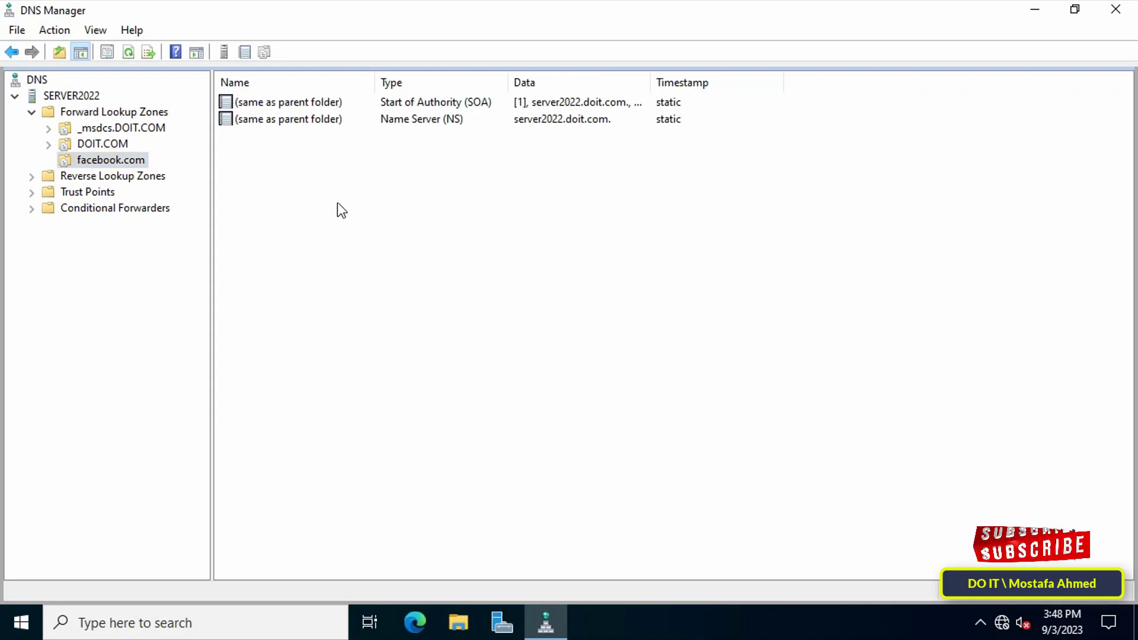
{"action": "right_click", "coordinate": [337, 177]}
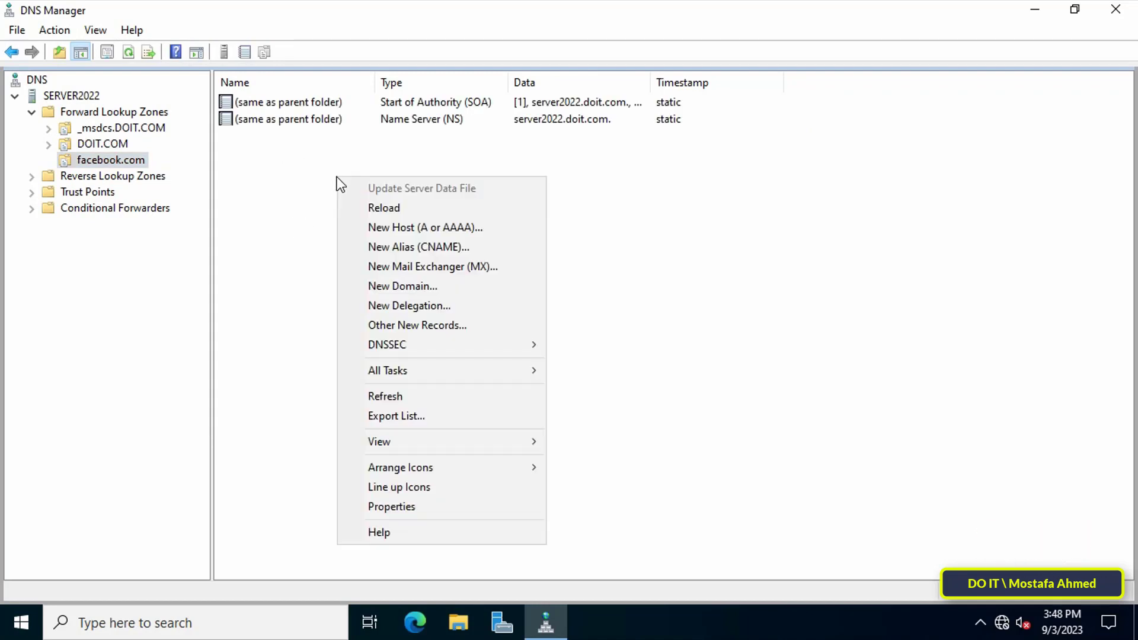
{"action": "left_click", "coordinate": [447, 227]}
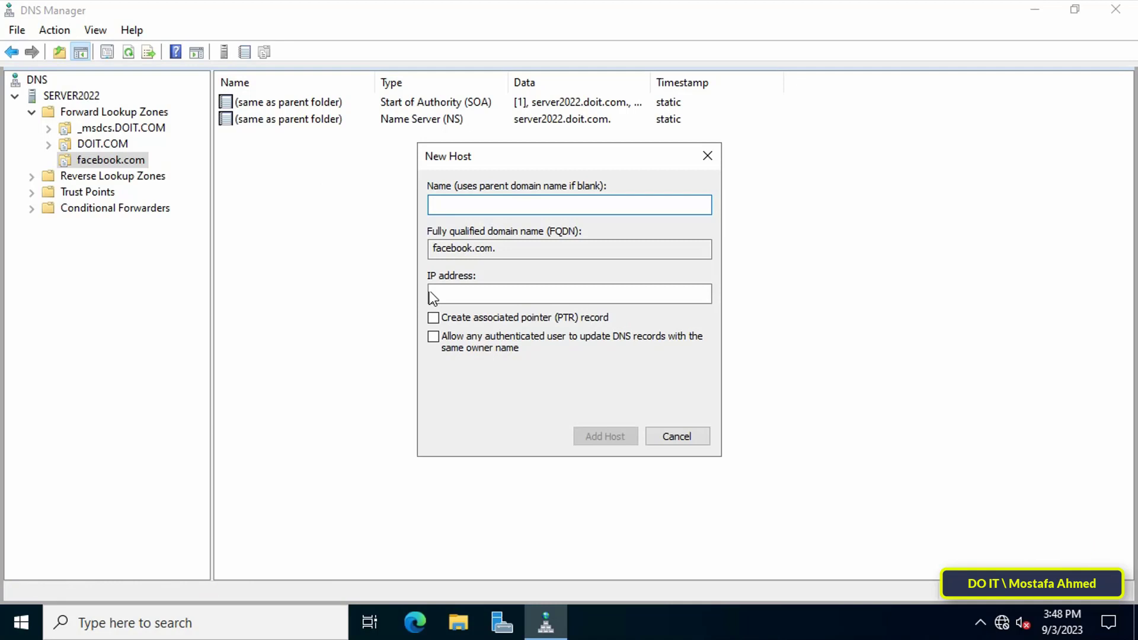
{"action": "left_click", "coordinate": [496, 294]}
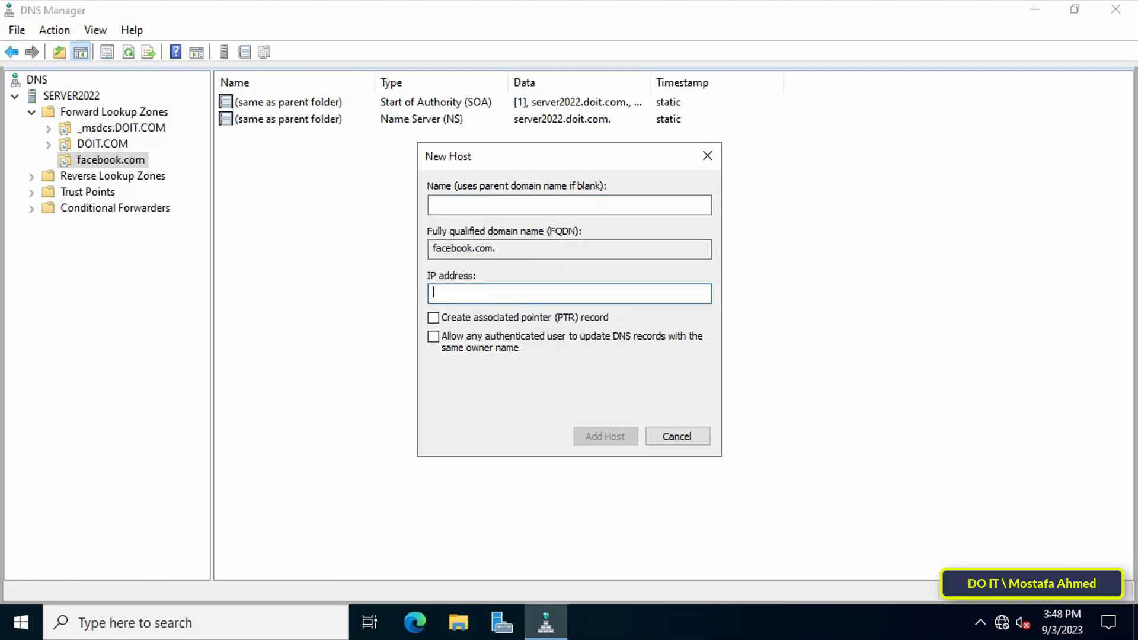
{"action": "type", "text": "0.0.0.0"}
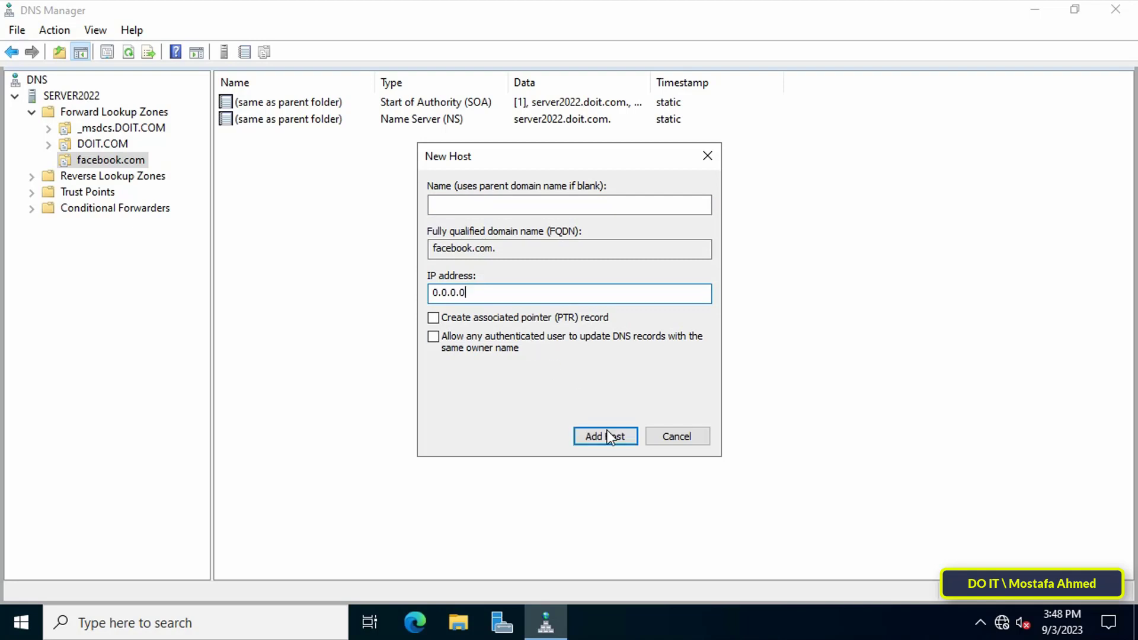
{"action": "left_click", "coordinate": [612, 442]}
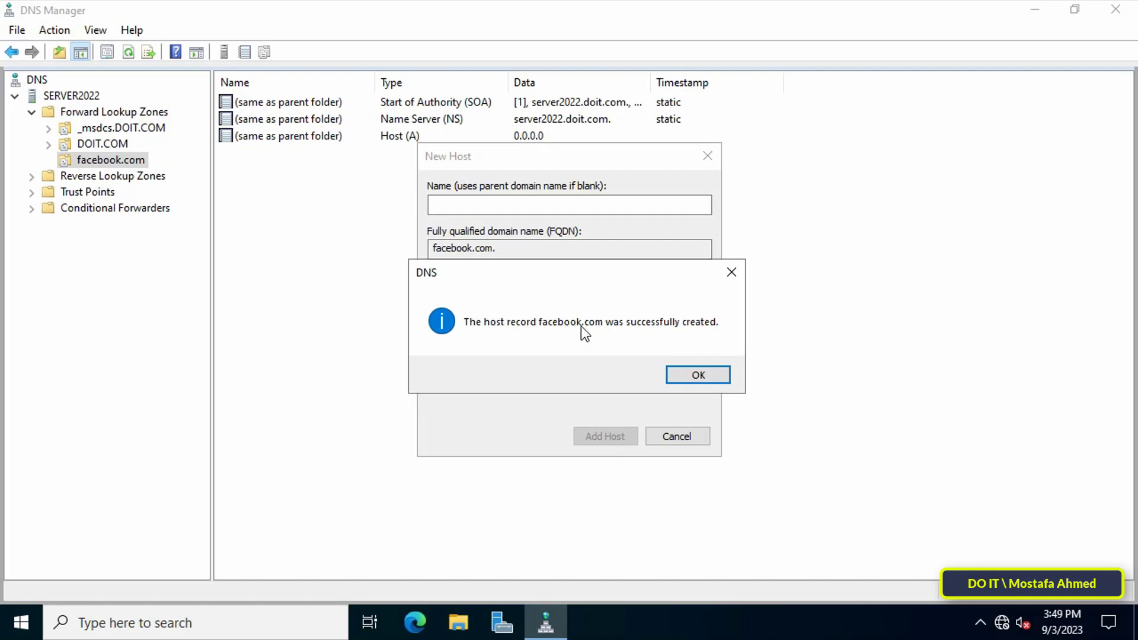
{"action": "left_click", "coordinate": [695, 374]}
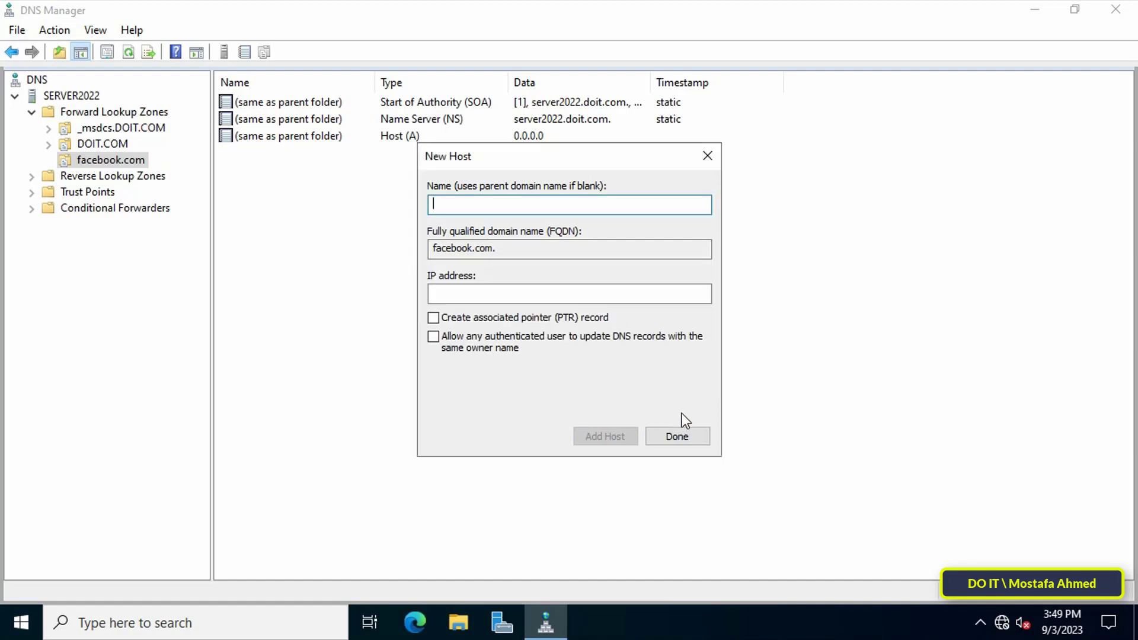
Close the New Host dialog and flush the server's DNS cache with ipconfig /flushdns in Command Prompt
{"action": "left_click", "coordinate": [677, 436]}
{"action": "left_click", "coordinate": [307, 619]}
{"action": "type", "text": "cmd"}
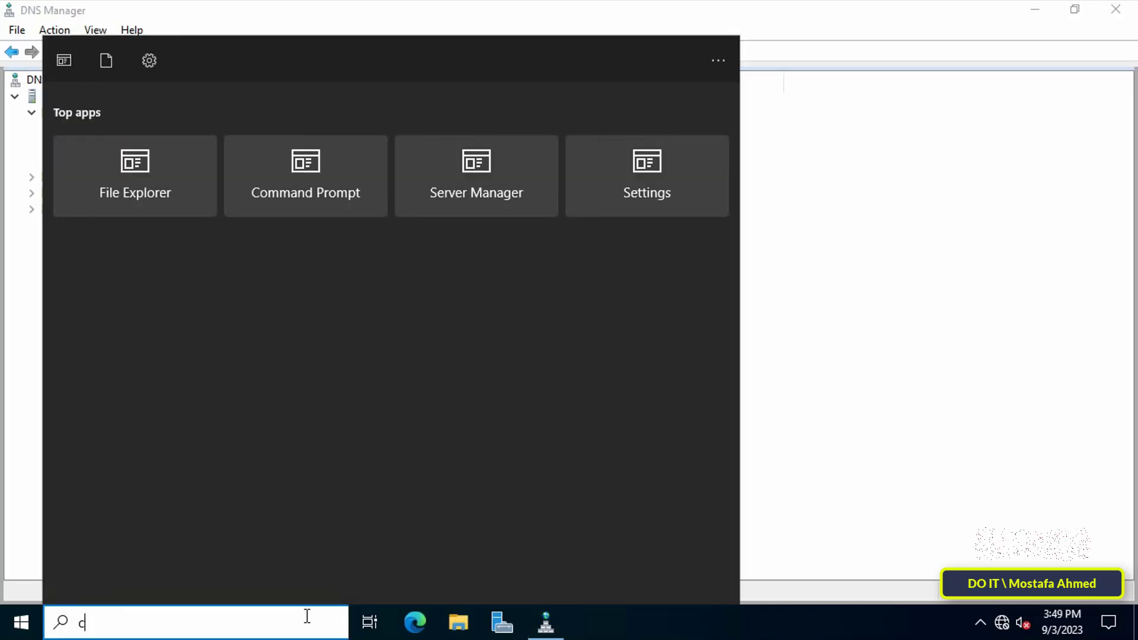
{"action": "left_click", "coordinate": [162, 121]}
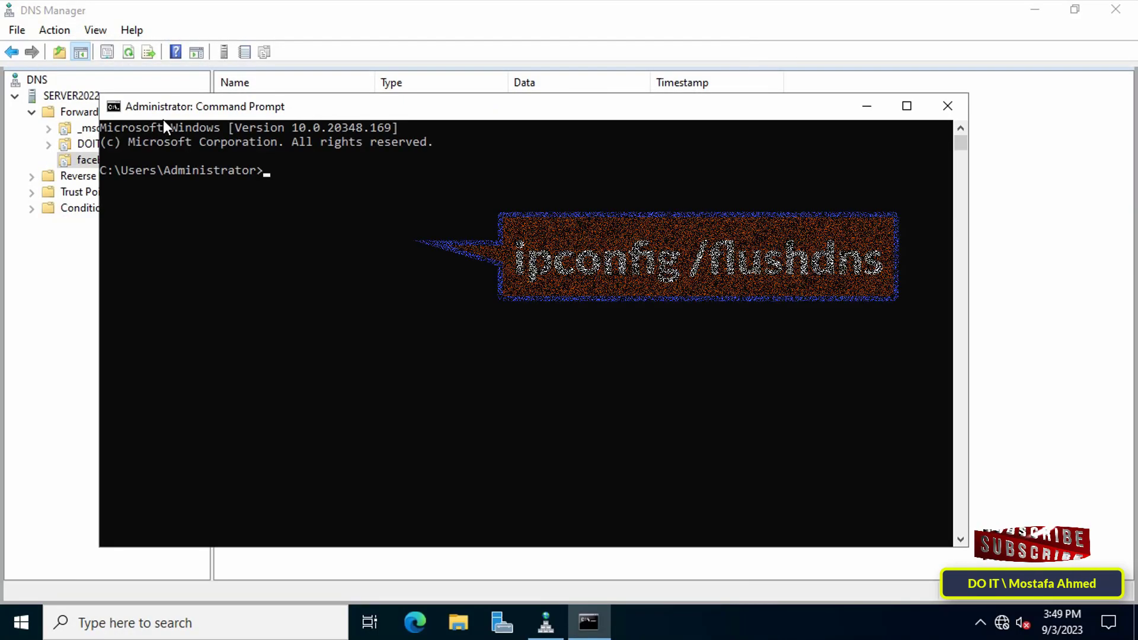
{"action": "type", "text": "ipcon"}
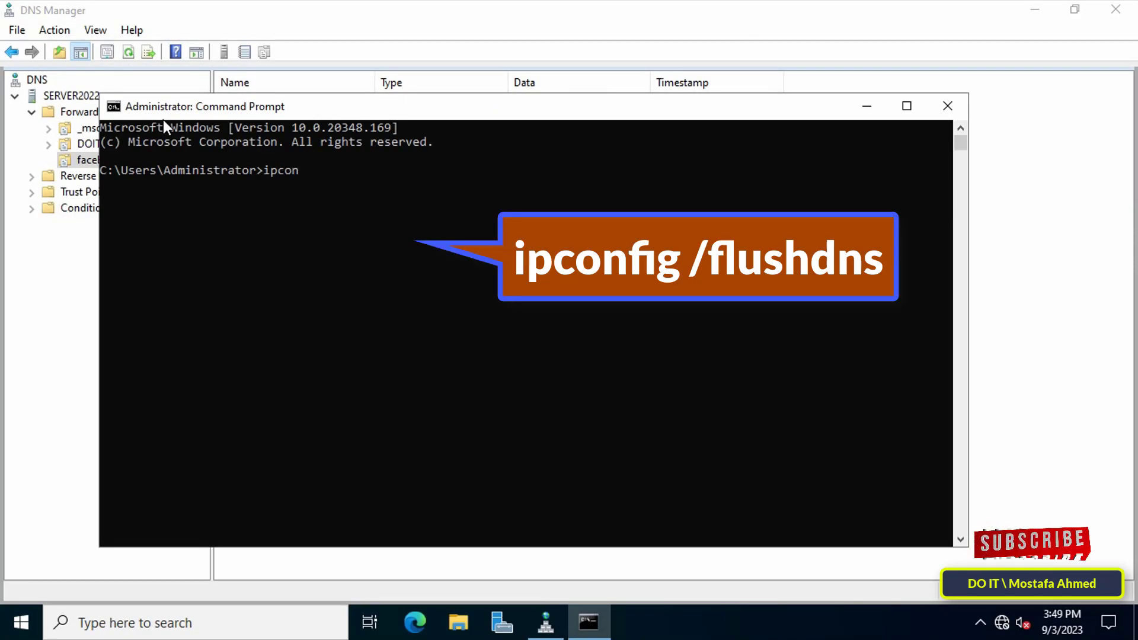
{"action": "type", "text": "fig"}
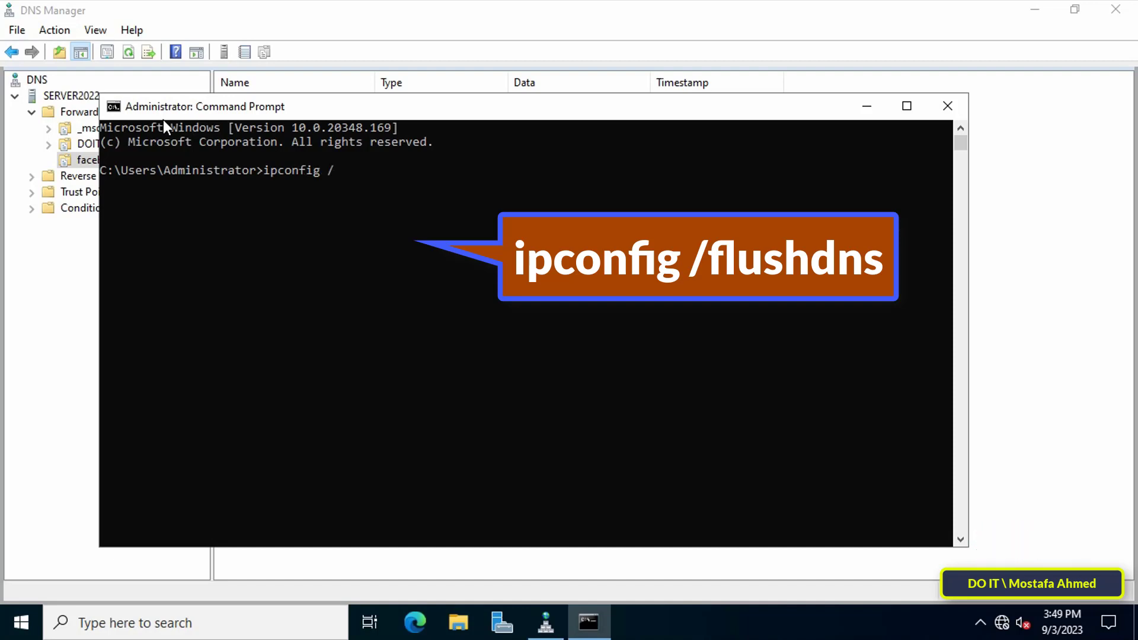
{"action": "type", "text": " /flushdns"}
{"action": "key", "text": "Return"}
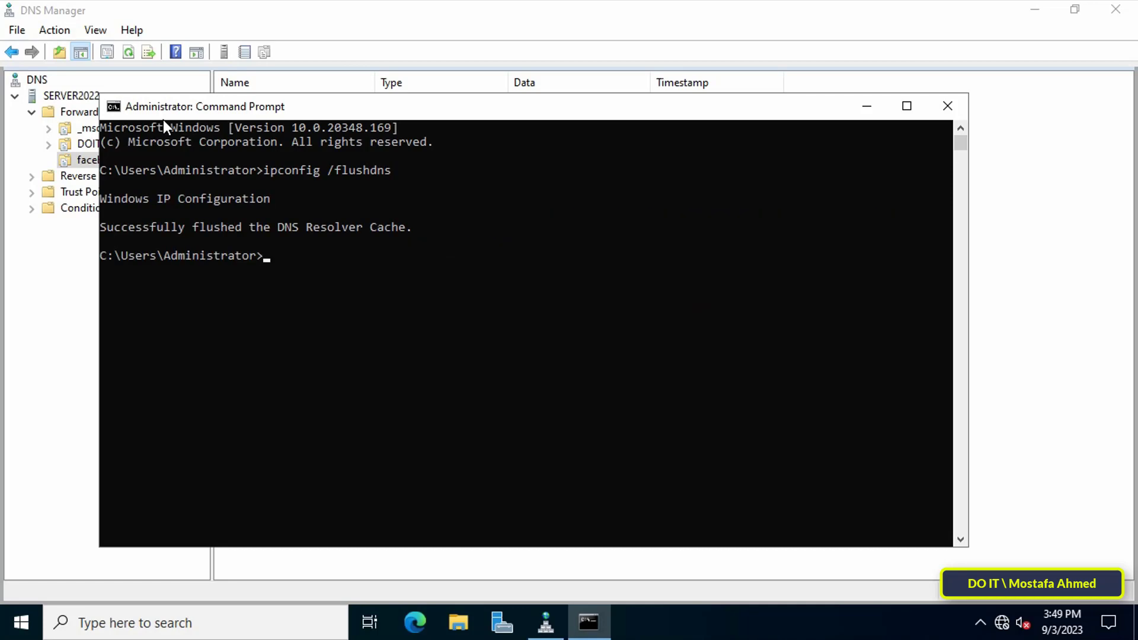
{"action": "left_click", "coordinate": [944, 107]}
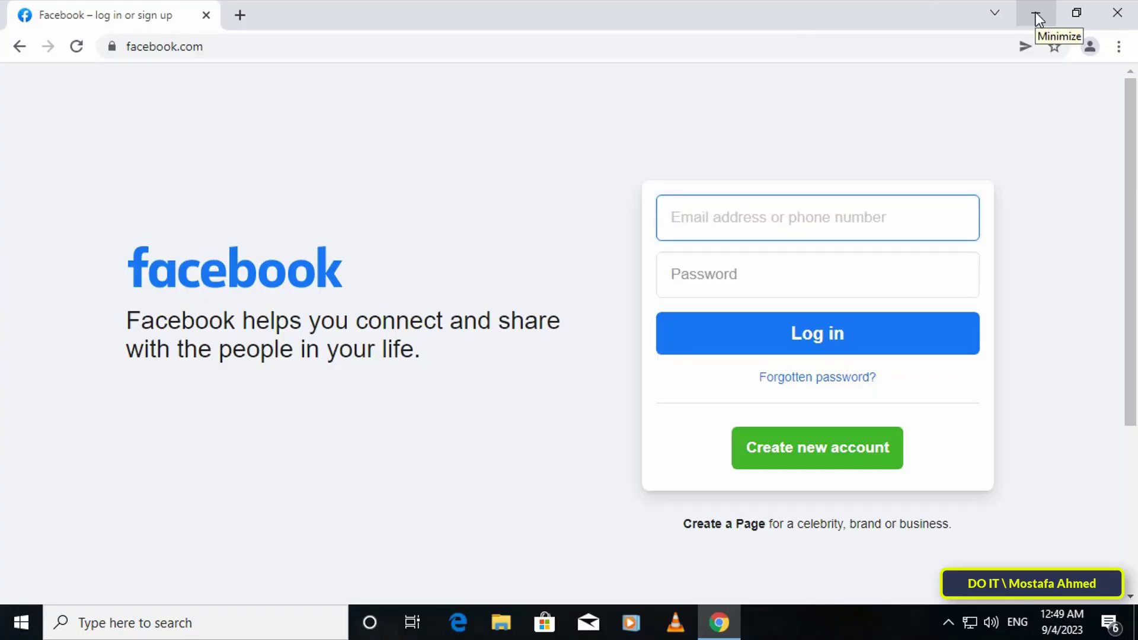
On the client, run gpupdate /force in a Command Prompt opened via Win+R
{"action": "key", "text": "super+r"}
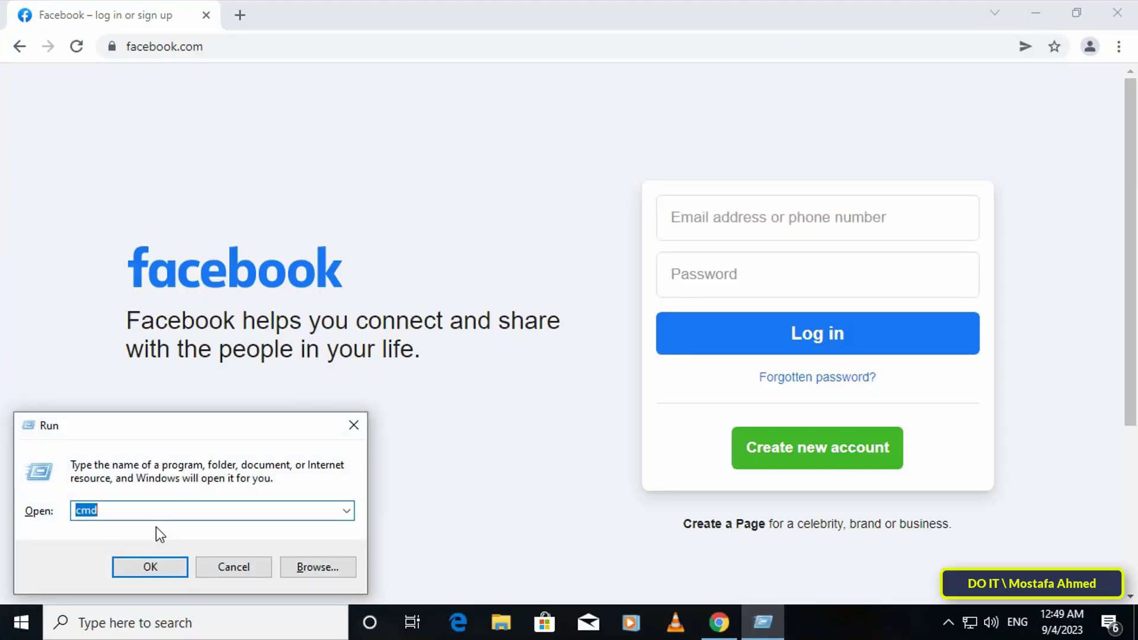
{"action": "left_click", "coordinate": [148, 567]}
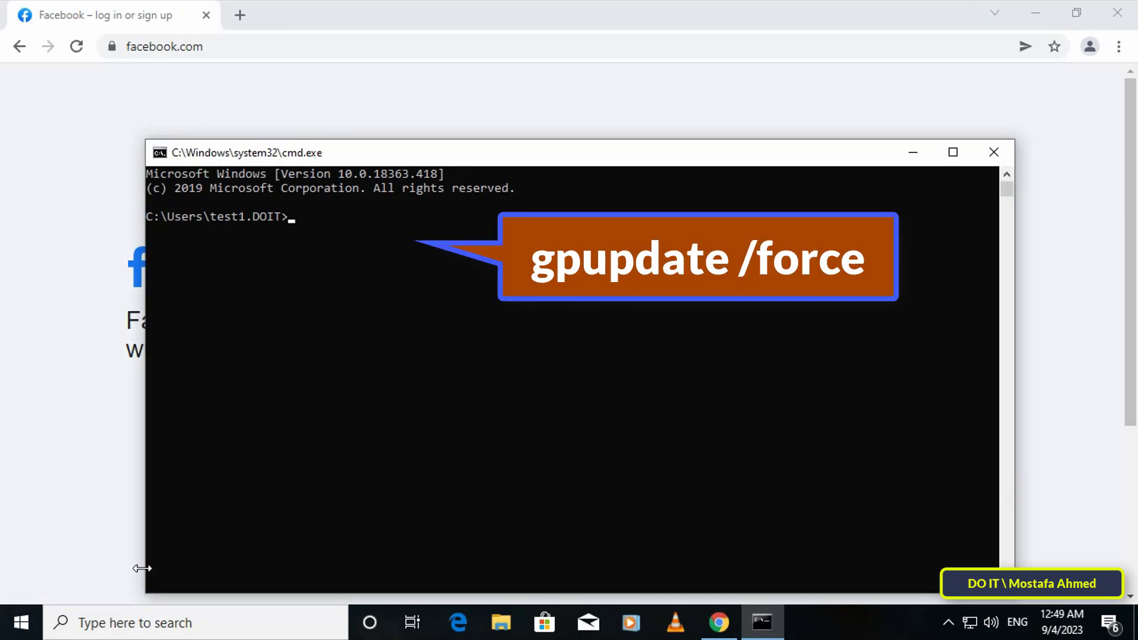
{"action": "type", "text": "gpupdate /force"}
{"action": "key", "text": "Return"}
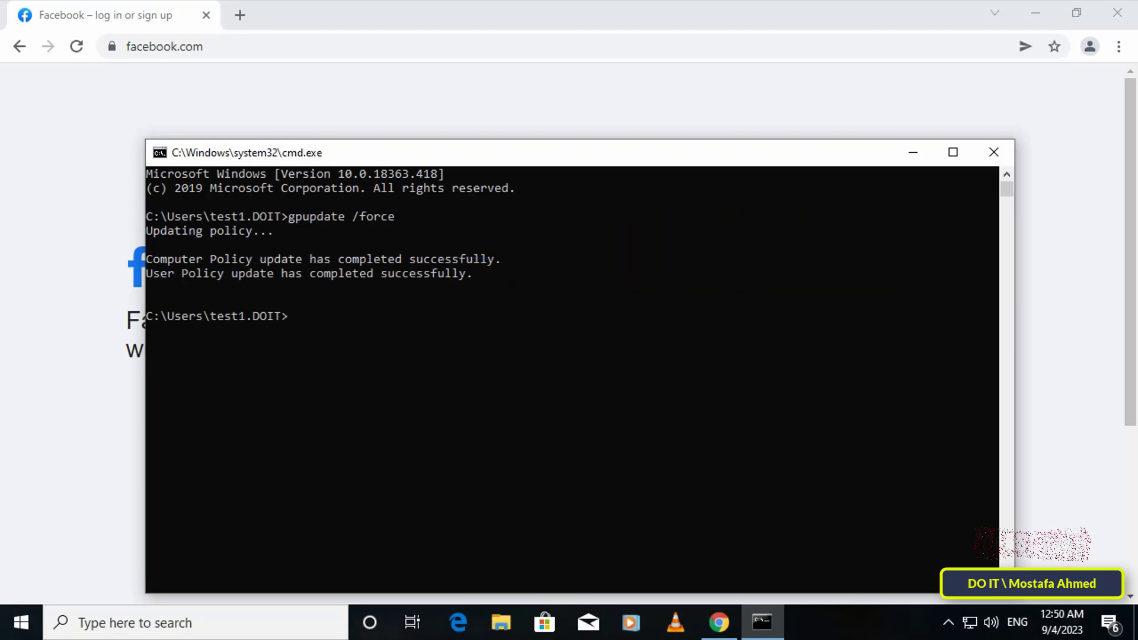
Load facebook.com directly in Chrome and confirm it shows 'This site can't be reached'
{"action": "left_click", "coordinate": [993, 152]}
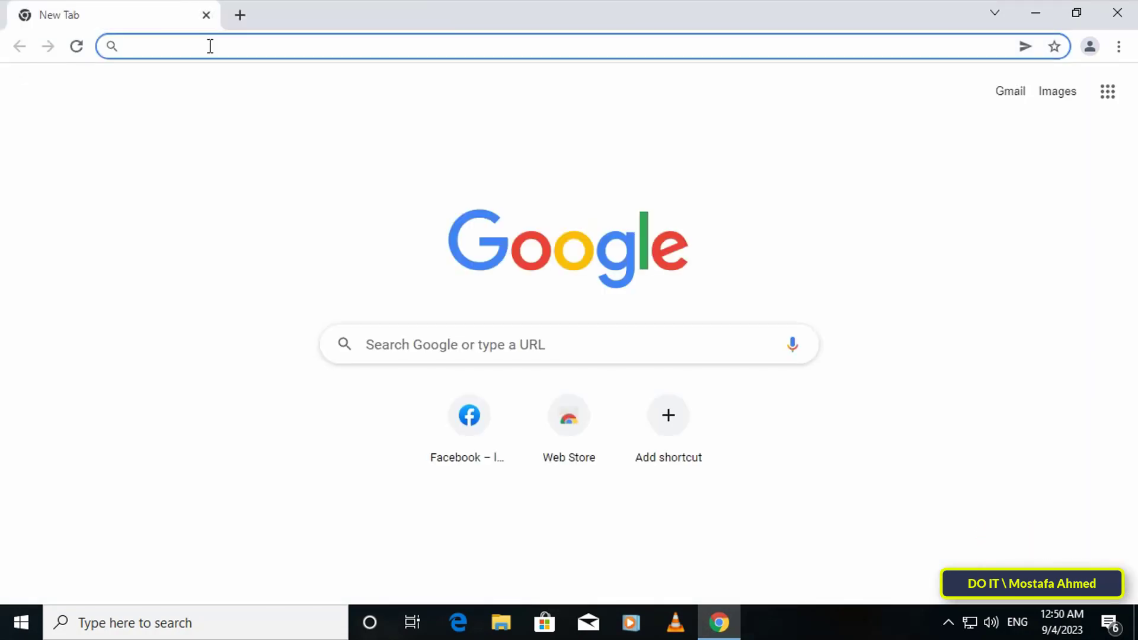
{"action": "type", "text": "facebook"}
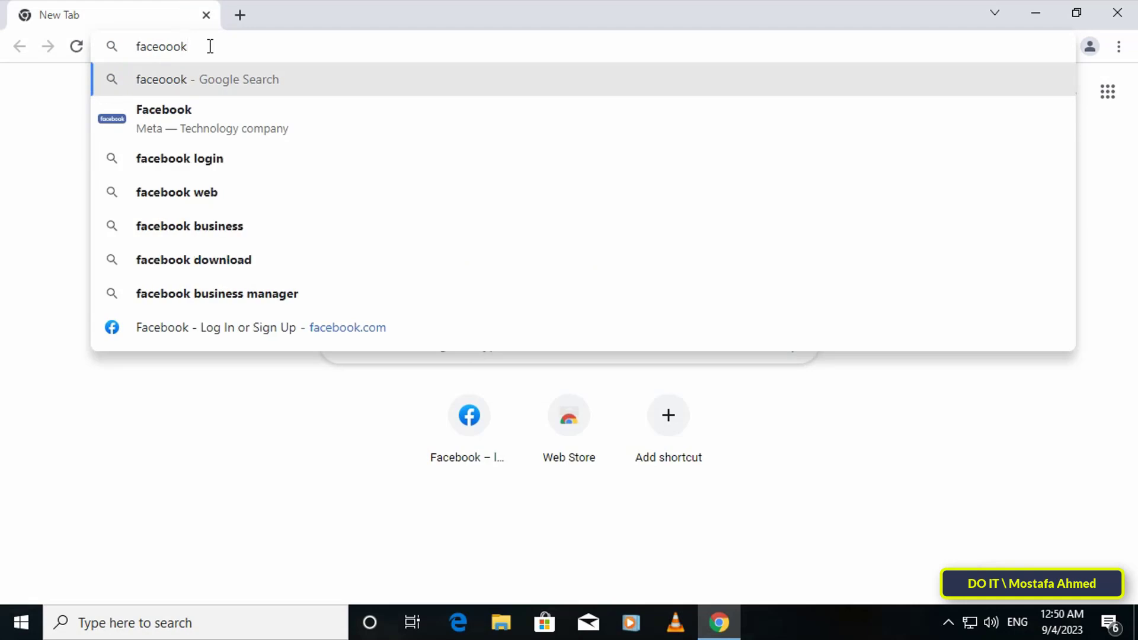
{"action": "key", "text": "ctrl+Return"}
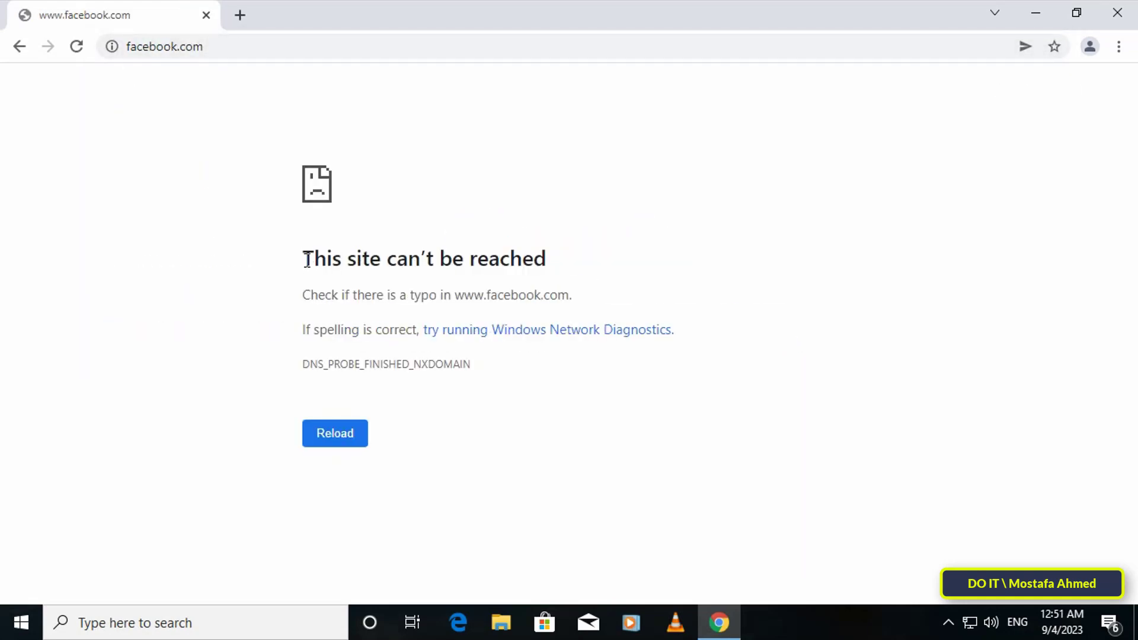
{"action": "triple_click", "coordinate": [424, 258]}
In a new tab, search Google for facebook and open the first result to confirm it's blocked
{"action": "left_click", "coordinate": [240, 14]}
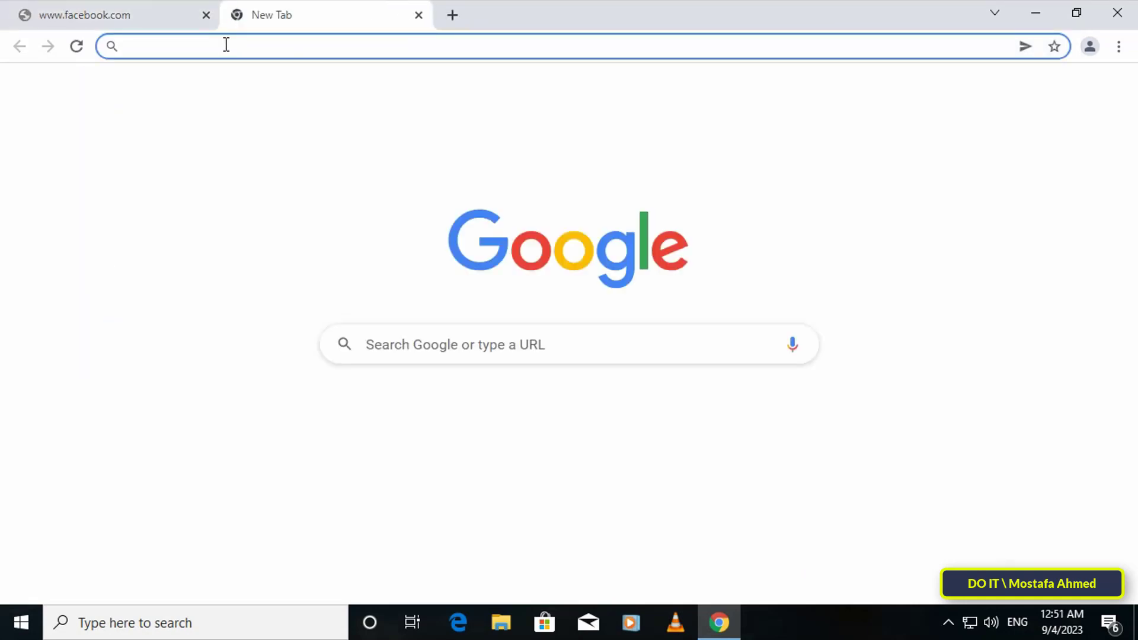
{"action": "type", "text": "google"}
{"action": "key", "text": "ctrl+Return"}
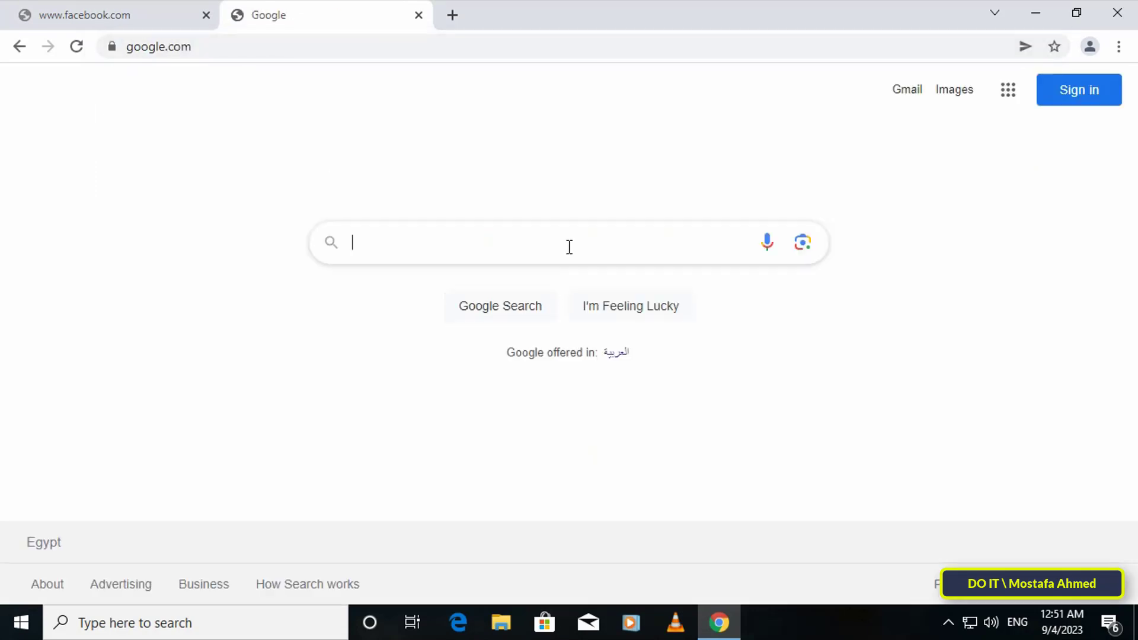
{"action": "left_click", "coordinate": [568, 246]}
{"action": "type", "text": "facebook"}
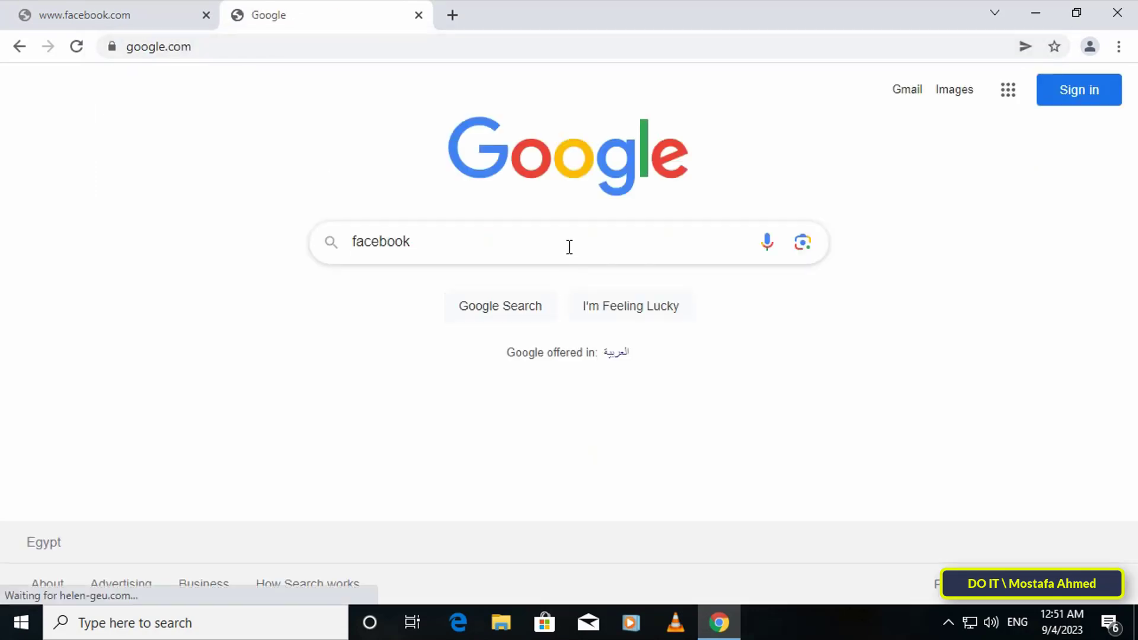
{"action": "key", "text": "Return"}
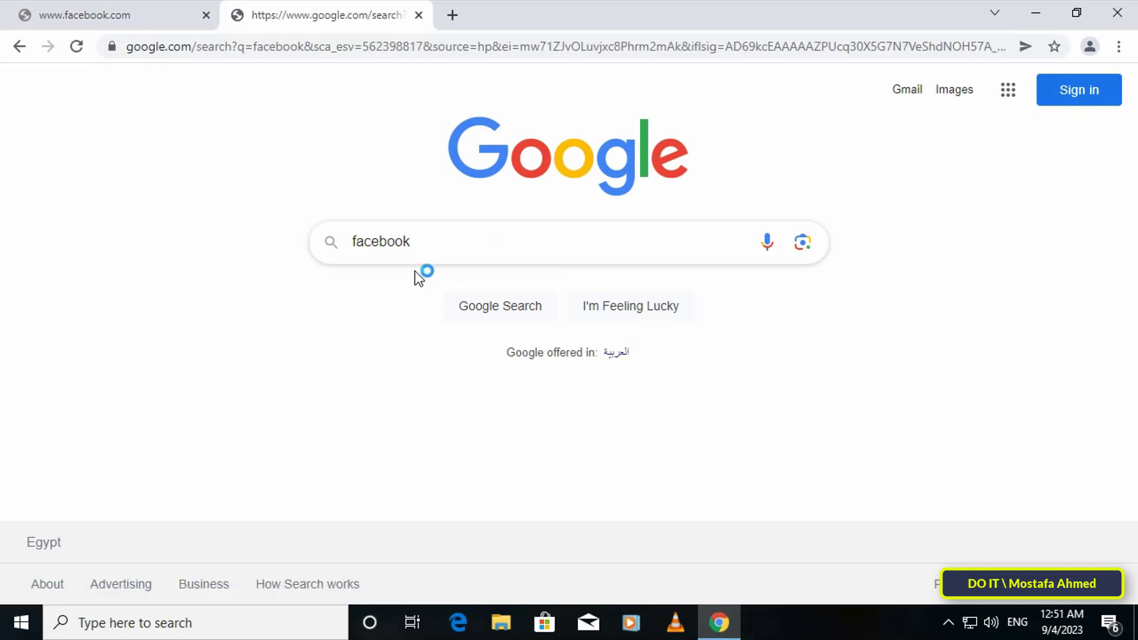
{"action": "left_click", "coordinate": [281, 287]}
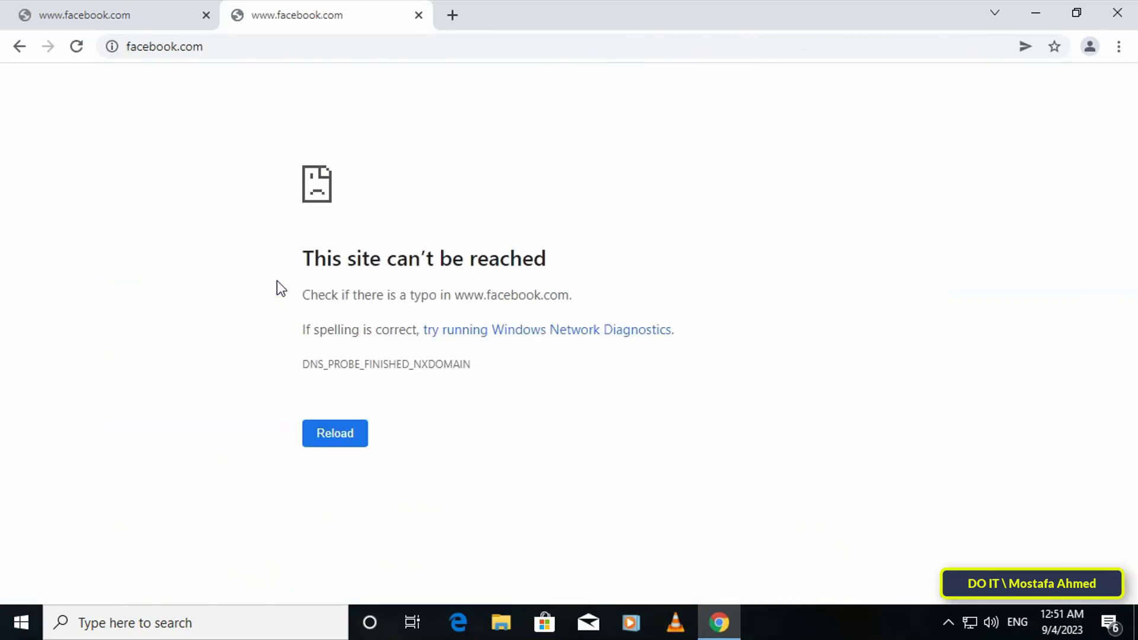